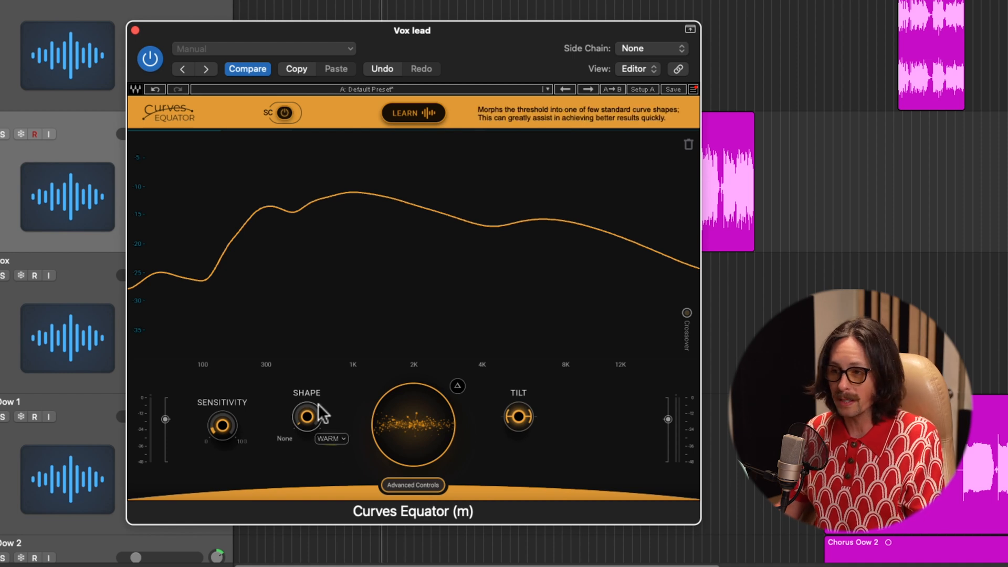
Step: Morph the learned lead vocal curve toward the WARM shape and raise the sensitivity
{"action": "mouse_move", "coordinate": [326, 432]}
{"action": "left_mouse_down"}
{"action": "mouse_move", "coordinate": [292, 130]}
{"action": "mouse_move", "coordinate": [326, 427]}
{"action": "left_mouse_up"}
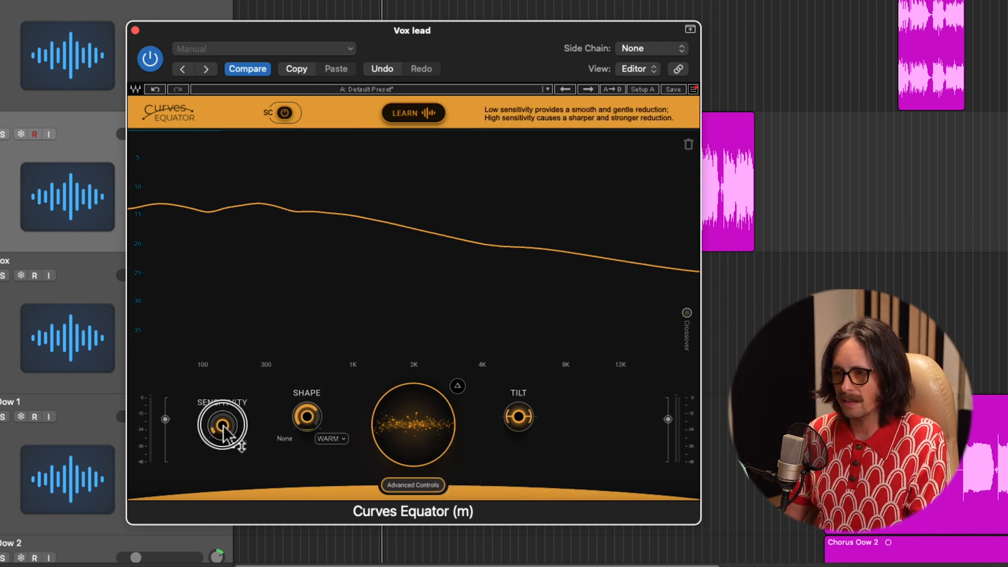
{"action": "left_click_drag", "start_coordinate": [214, 348], "coordinate": [214, 349]}
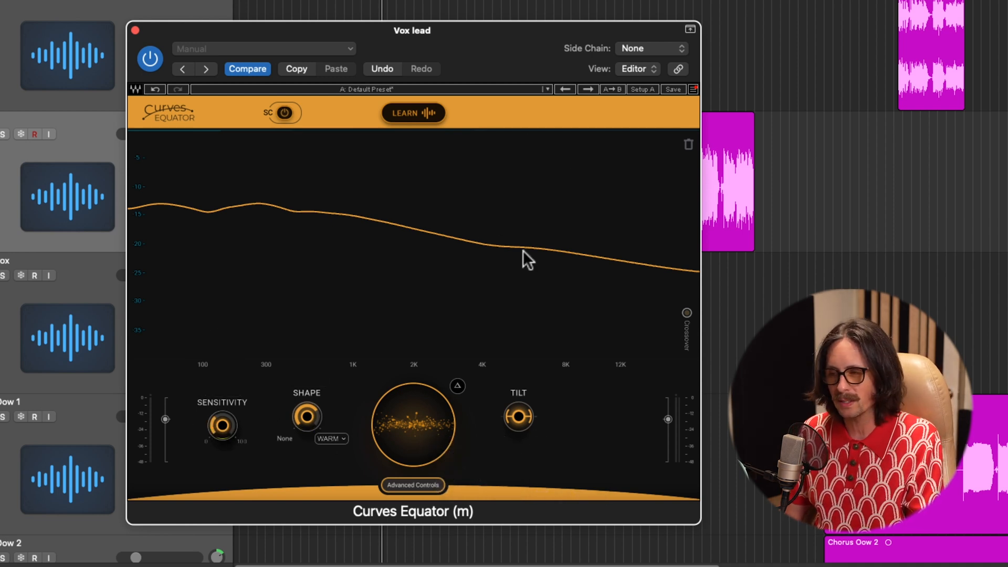
Step: Enable the crossovers, move crossover 3 to about 10.9 kHz and crossover 2 just above 4 kHz, and increase the reduction between them
{"action": "left_click", "coordinate": [686, 312]}
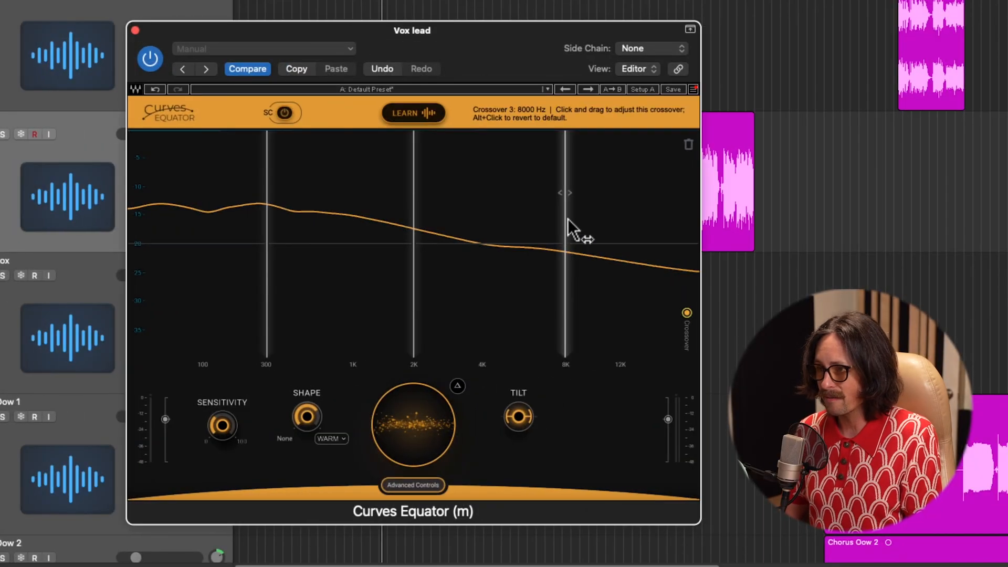
{"action": "left_click_drag", "start_coordinate": [567, 221], "coordinate": [605, 220]}
{"action": "left_click", "coordinate": [414, 190]}
{"action": "left_click_drag", "start_coordinate": [415, 192], "coordinate": [519, 236]}
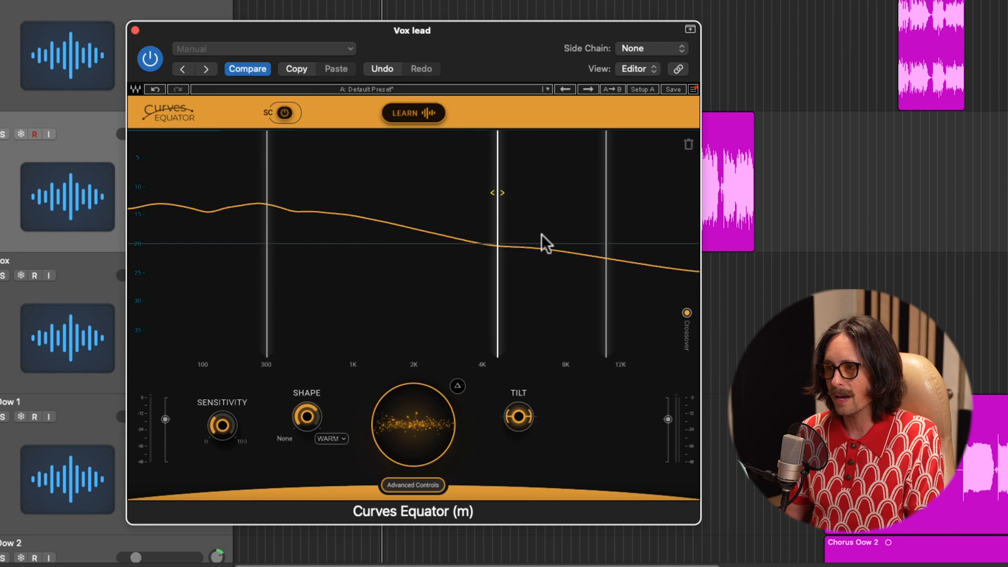
{"action": "left_click_drag", "start_coordinate": [550, 245], "coordinate": [556, 325]}
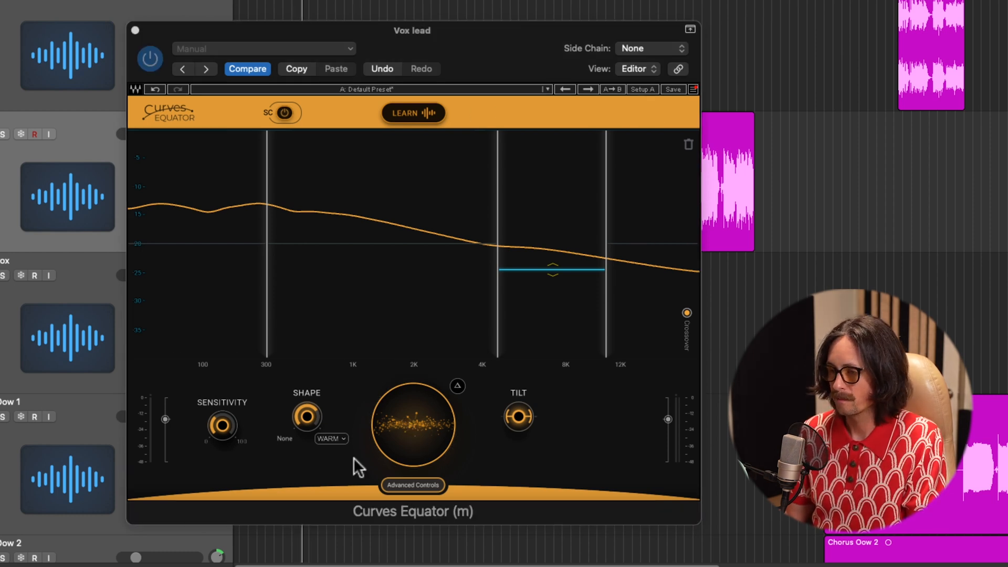
Step: Play the lead vocal while lowering the overall threshold and increasing band 4's reduction slightly
{"action": "key", "text": "space"}
{"action": "left_click_drag", "start_coordinate": [411, 420], "coordinate": [408, 468]}
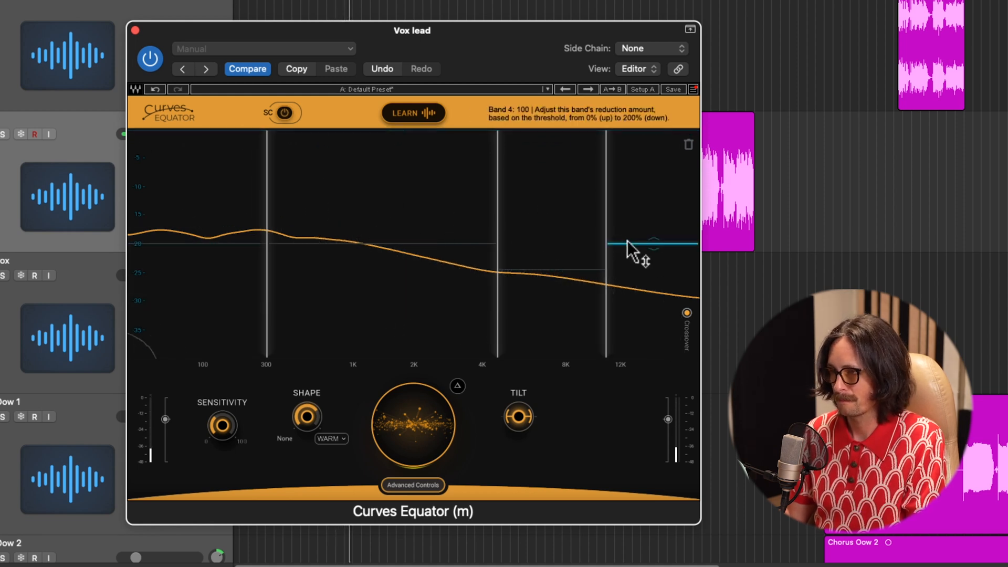
{"action": "left_click_drag", "start_coordinate": [633, 257], "coordinate": [656, 271]}
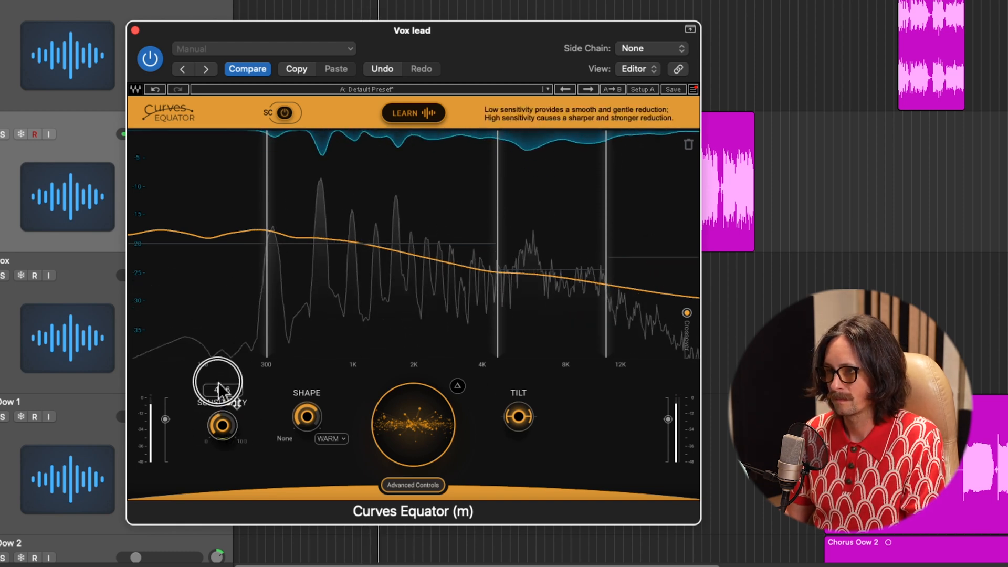
{"action": "key", "text": "space"}
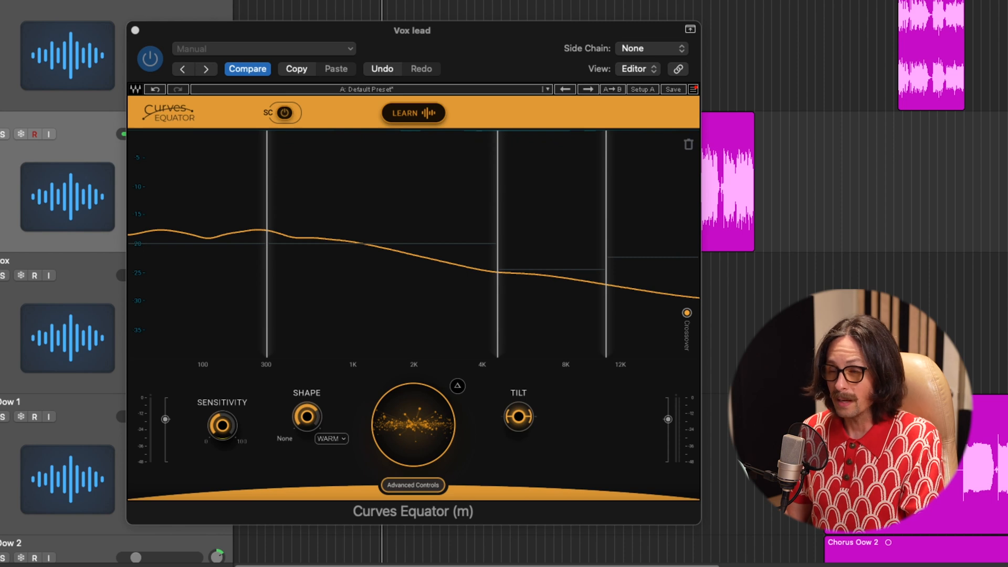
{"action": "left_click", "coordinate": [452, 261]}
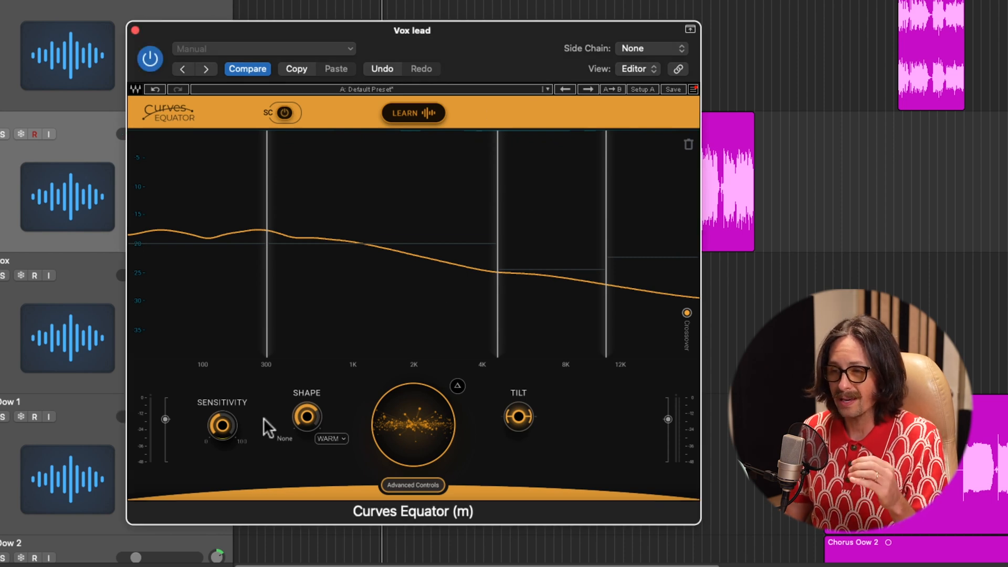
Step: Reveal the advanced controls and, during playback, adjust Precision and slightly increase band 3's reduction
{"action": "left_click", "coordinate": [424, 482]}
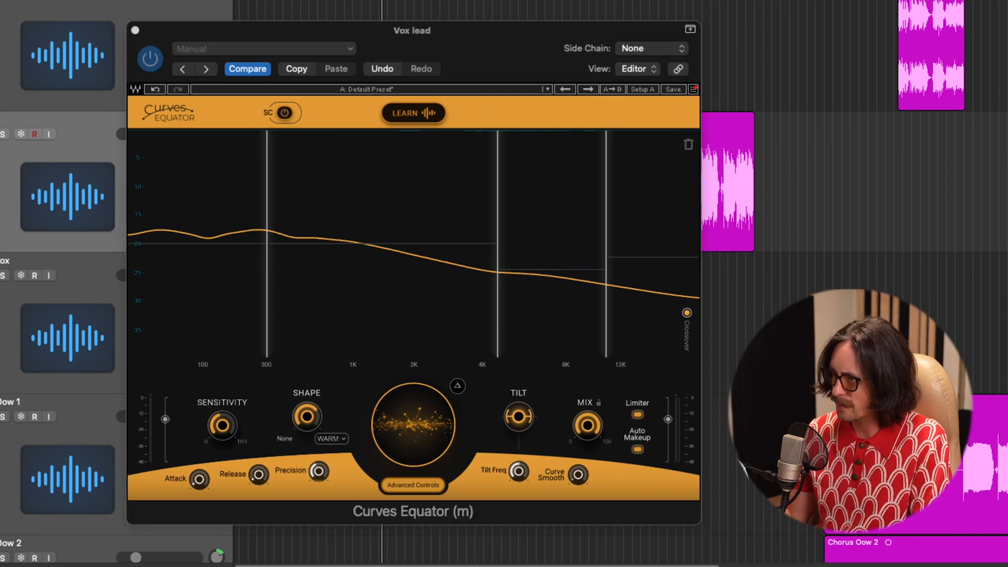
{"action": "key", "text": "space"}
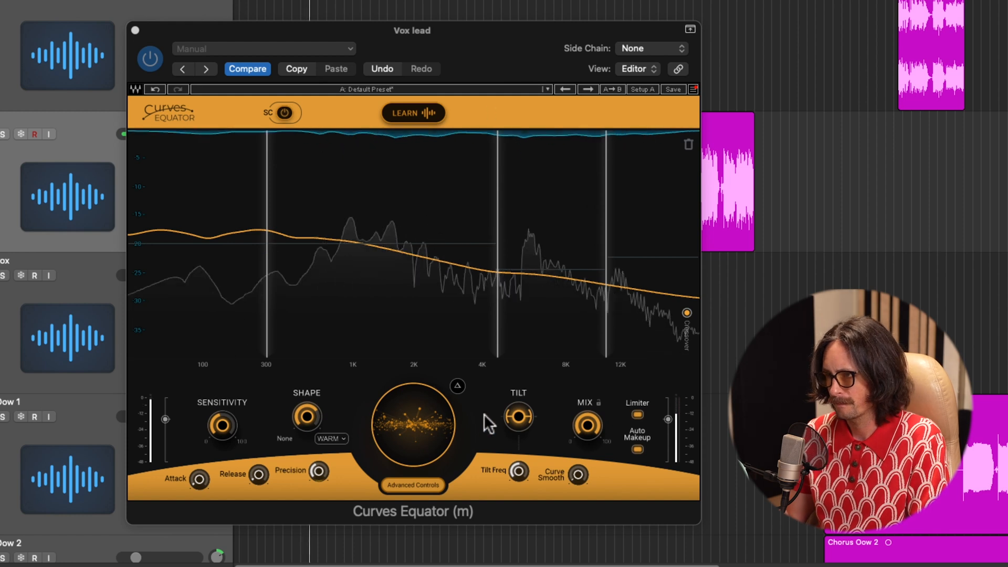
{"action": "left_click", "coordinate": [316, 471]}
{"action": "left_click_drag", "start_coordinate": [316, 471], "coordinate": [320, 427]}
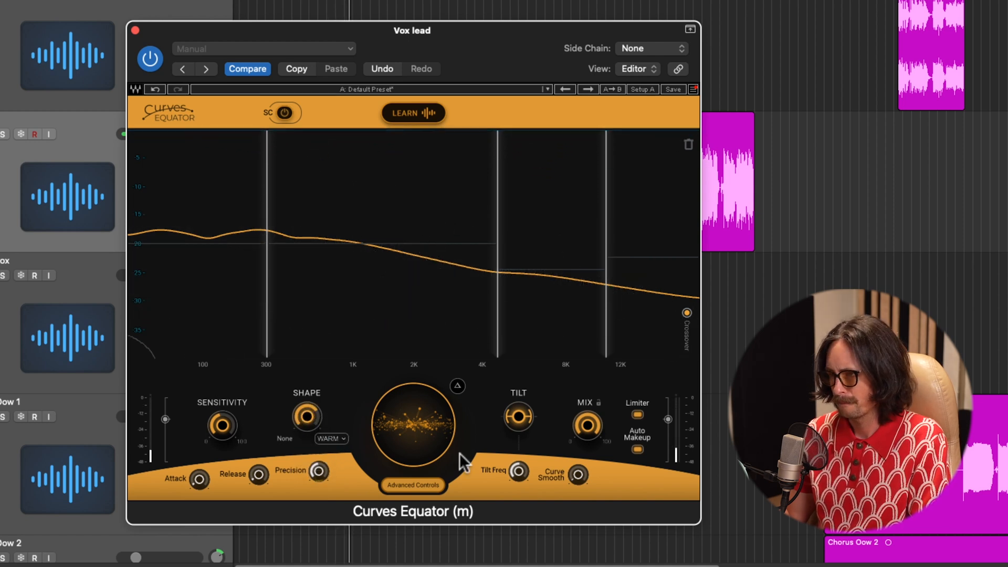
{"action": "left_click_drag", "start_coordinate": [554, 270], "coordinate": [554, 283]}
{"action": "left_click_drag", "start_coordinate": [317, 470], "coordinate": [325, 432]}
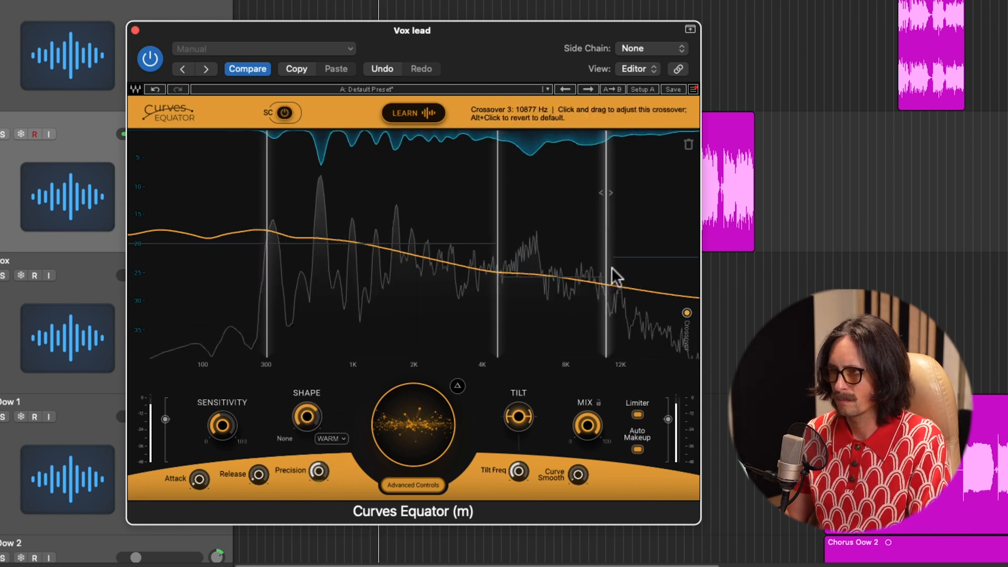
{"action": "key", "text": "space"}
{"action": "left_click", "coordinate": [936, 306]}
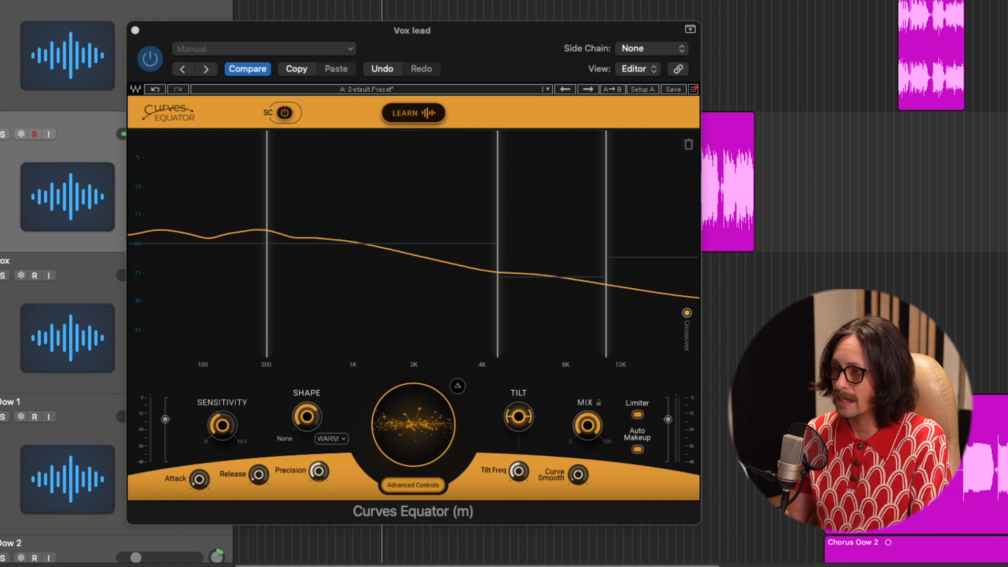
Step: Compare the lead vocal with Curves Equator bypassed and re-enabled
{"action": "left_click_drag", "start_coordinate": [305, 0], "coordinate": [335, 0]}
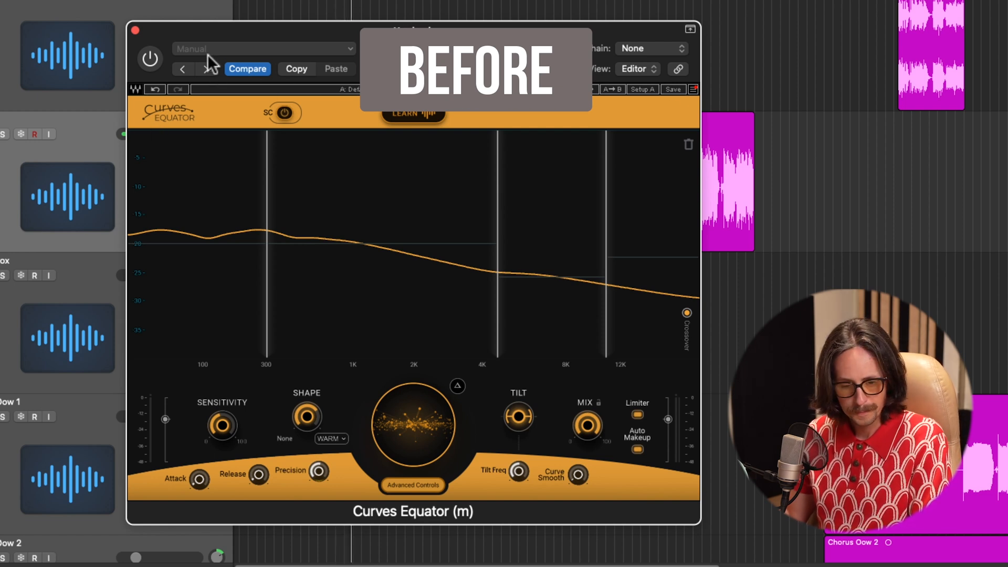
{"action": "left_click", "coordinate": [149, 59]}
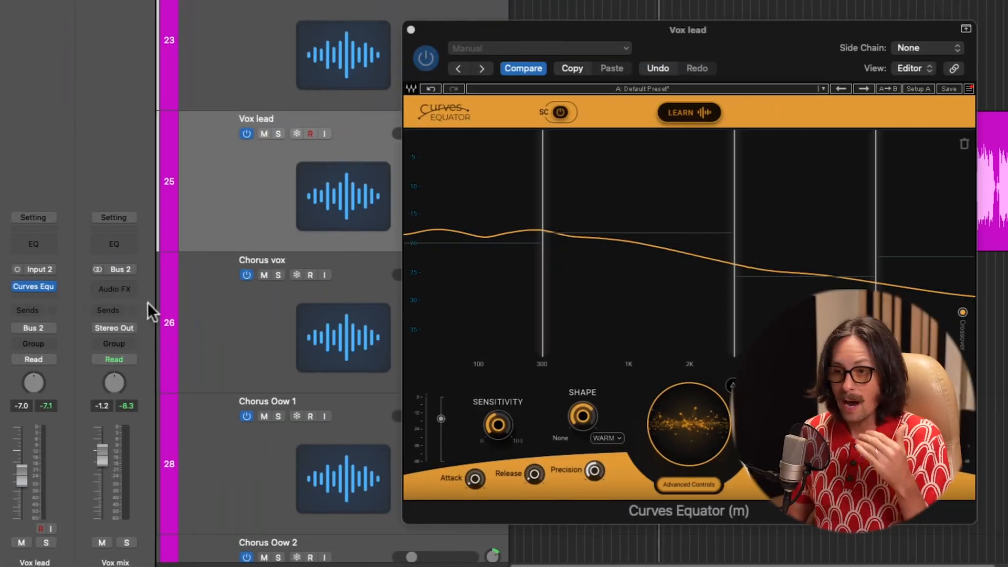
Step: Insert Magma Springs (m->s) after Curves Equator on the Vox lead track and try out its pre-delay
{"action": "left_click", "coordinate": [41, 295]}
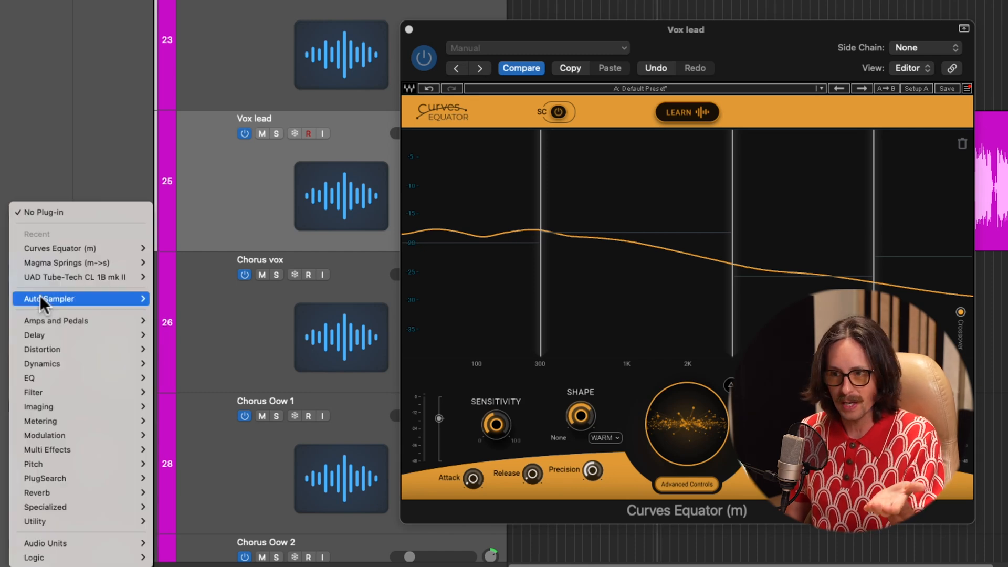
{"action": "left_click", "coordinate": [76, 259]}
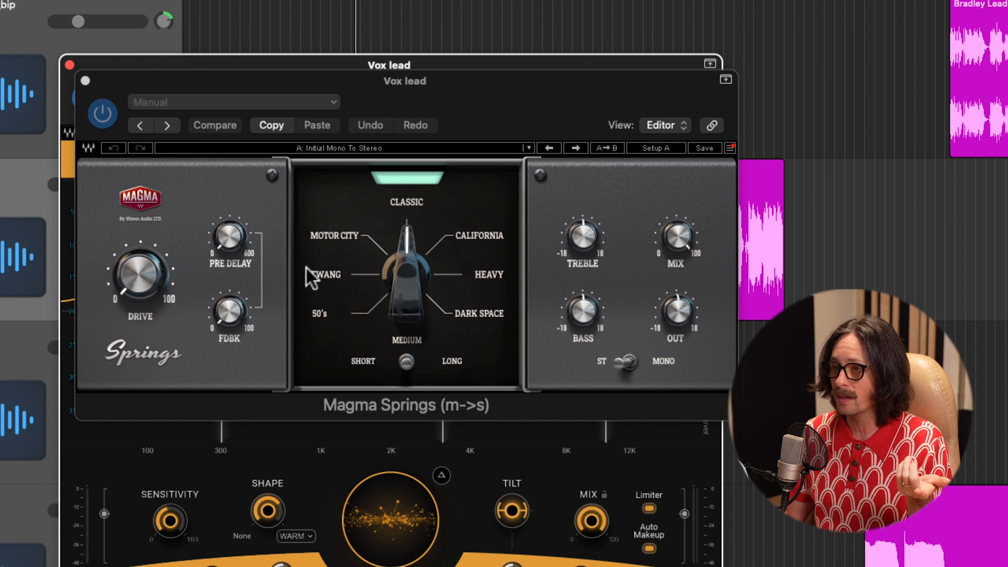
{"action": "left_click", "coordinate": [239, 311]}
{"action": "left_click_drag", "start_coordinate": [217, 265], "coordinate": [214, 247]}
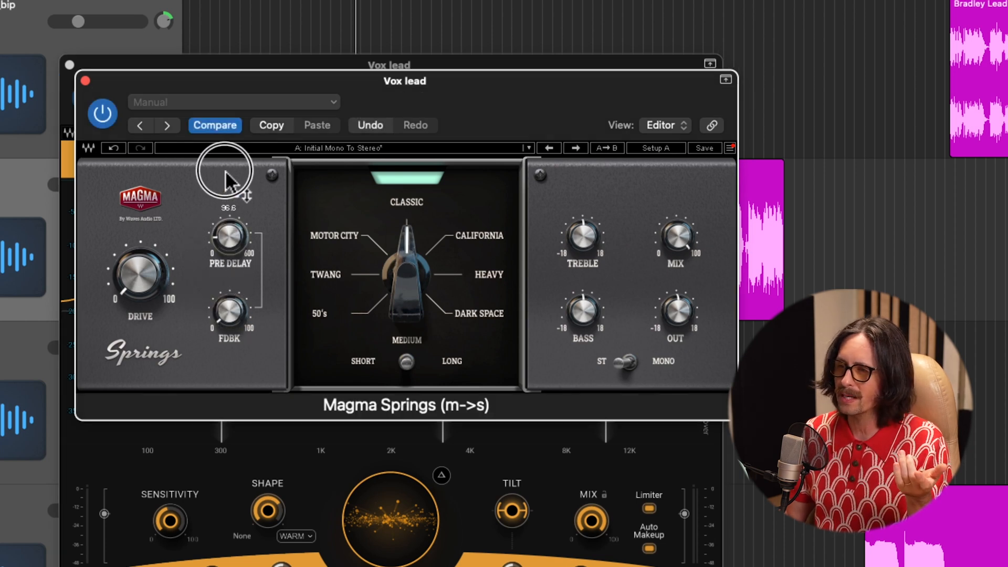
{"action": "left_click_drag", "start_coordinate": [223, 179], "coordinate": [233, 260]}
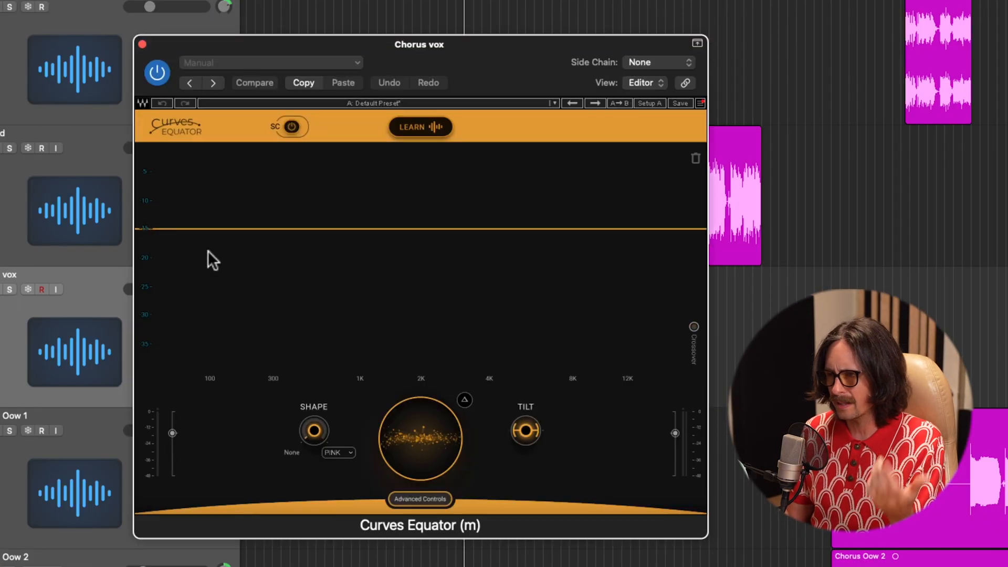
Step: Learn the Chorus vox curve in Curves Equator and morph it fully to the FLAT shape
{"action": "left_click", "coordinate": [437, 125]}
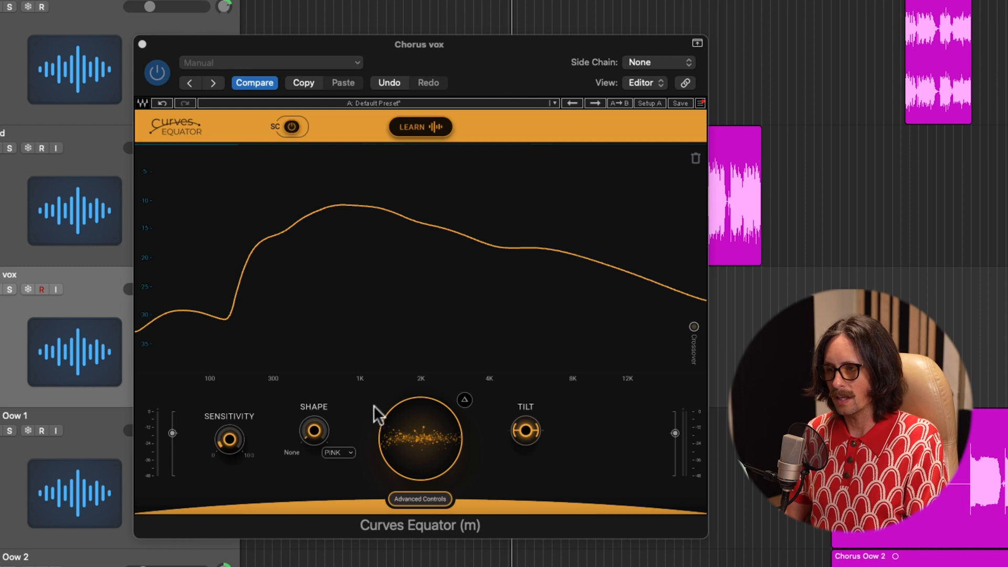
{"action": "left_click", "coordinate": [340, 451]}
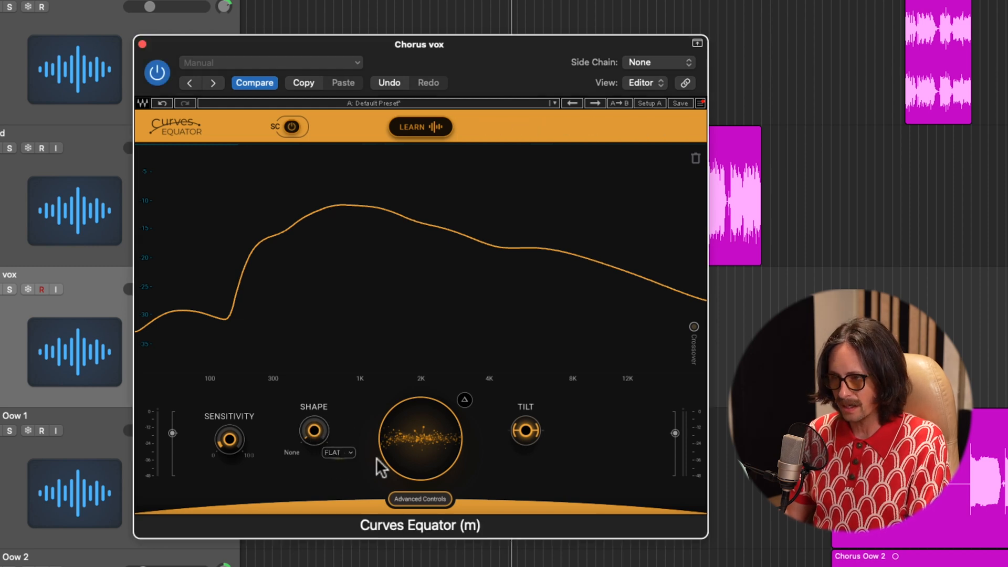
{"action": "left_click_drag", "start_coordinate": [318, 434], "coordinate": [371, 5]}
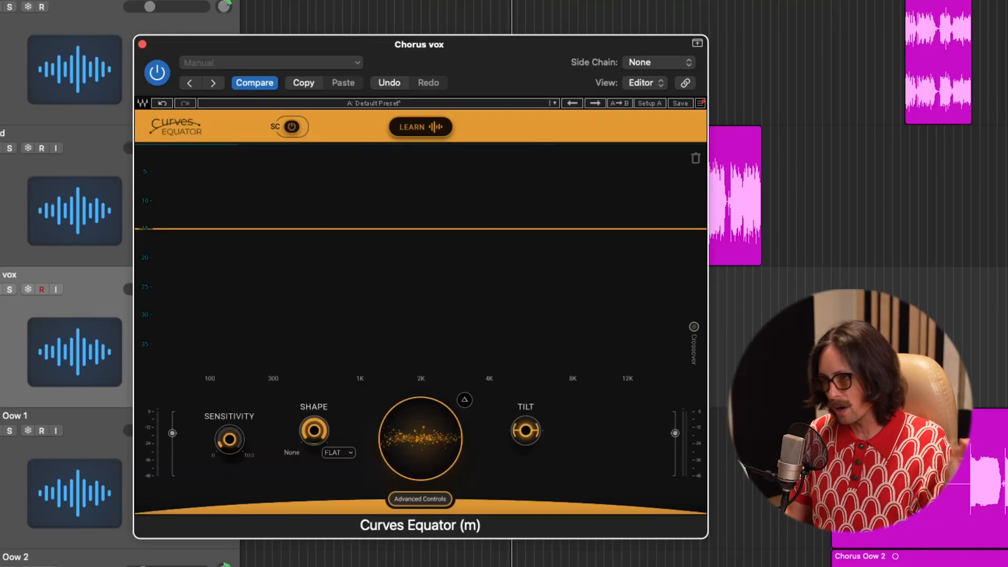
Step: Set the Chorus vox sensitivity to about 30 and lower the overall threshold to about -6.4
{"action": "left_click_drag", "start_coordinate": [229, 440], "coordinate": [215, 362]}
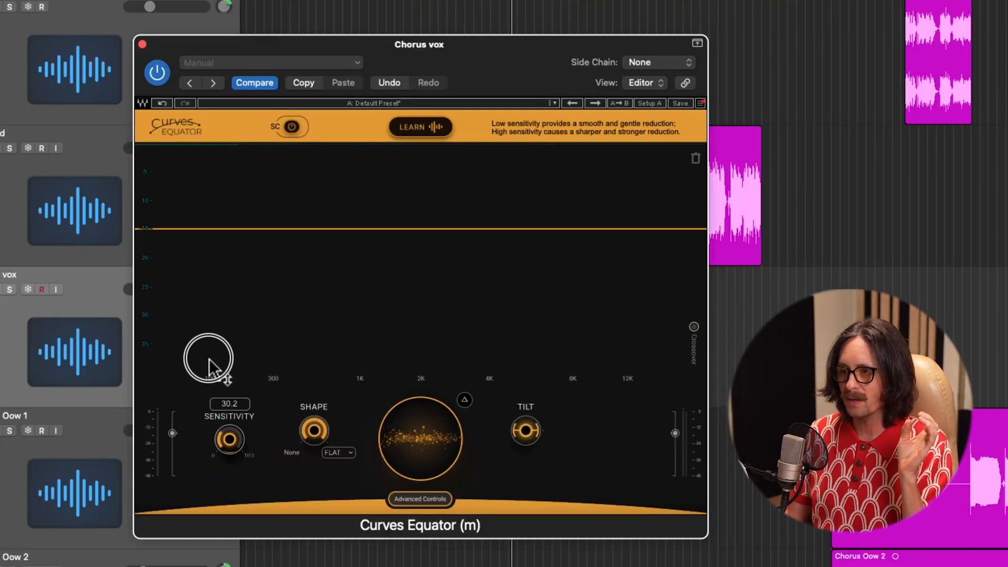
{"action": "left_click_drag", "start_coordinate": [417, 450], "coordinate": [429, 424]}
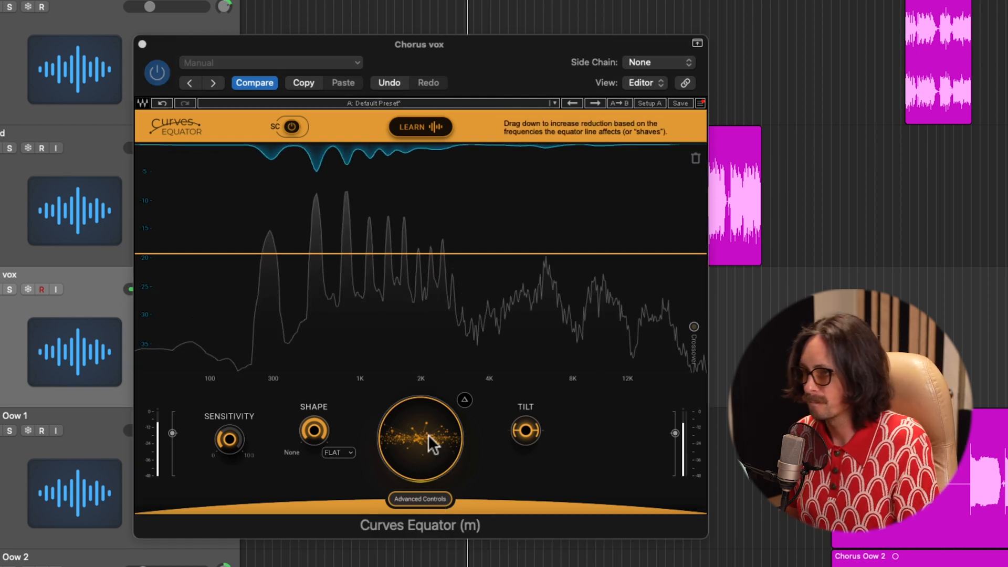
{"action": "left_click_drag", "start_coordinate": [427, 434], "coordinate": [428, 472]}
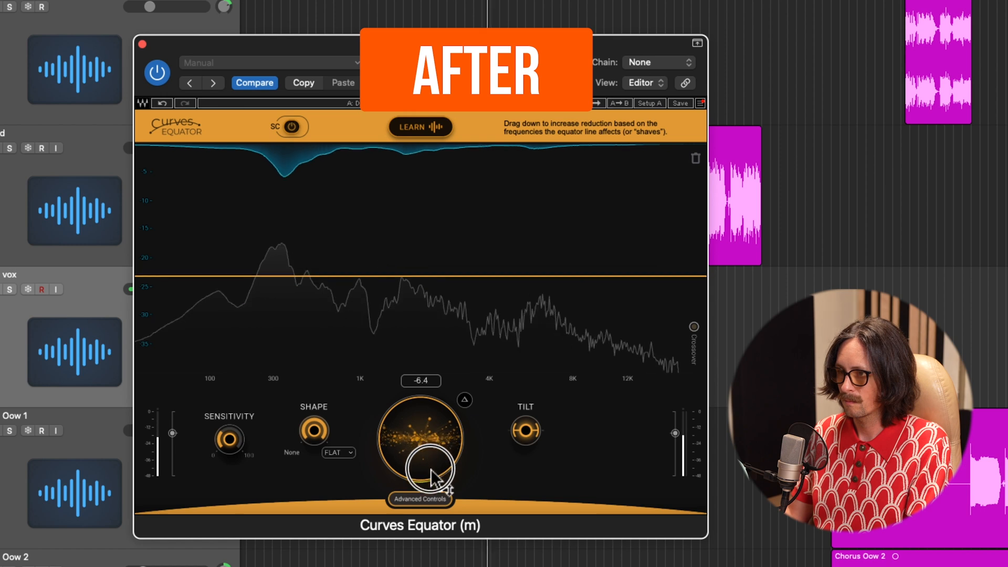
Step: Solo the Chorus vox track, lower the threshold beyond -14.5 and raise the sensitivity further
{"action": "left_click", "coordinate": [10, 289]}
{"action": "left_click_drag", "start_coordinate": [414, 439], "coordinate": [431, 499]}
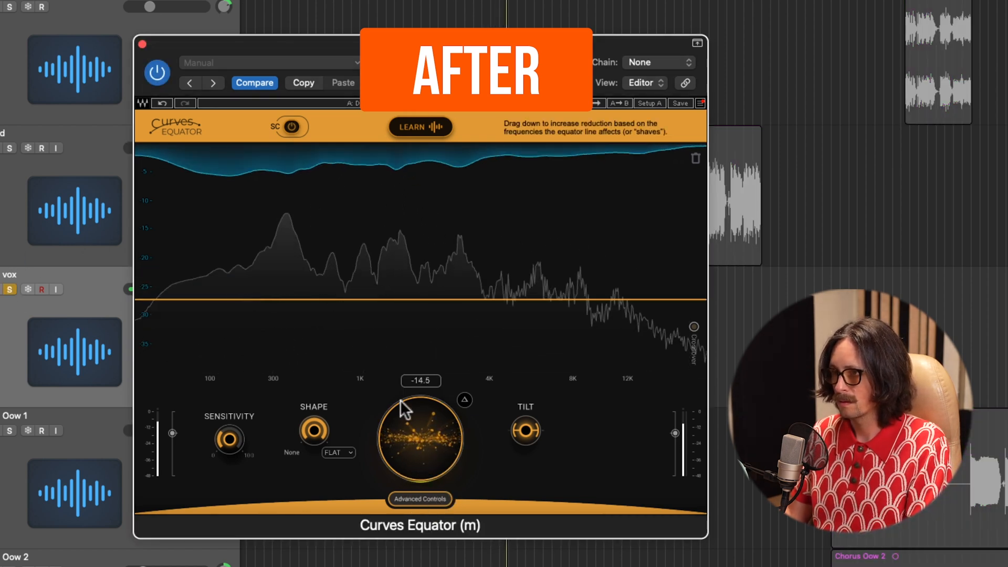
{"action": "left_click_drag", "start_coordinate": [408, 421], "coordinate": [410, 437]}
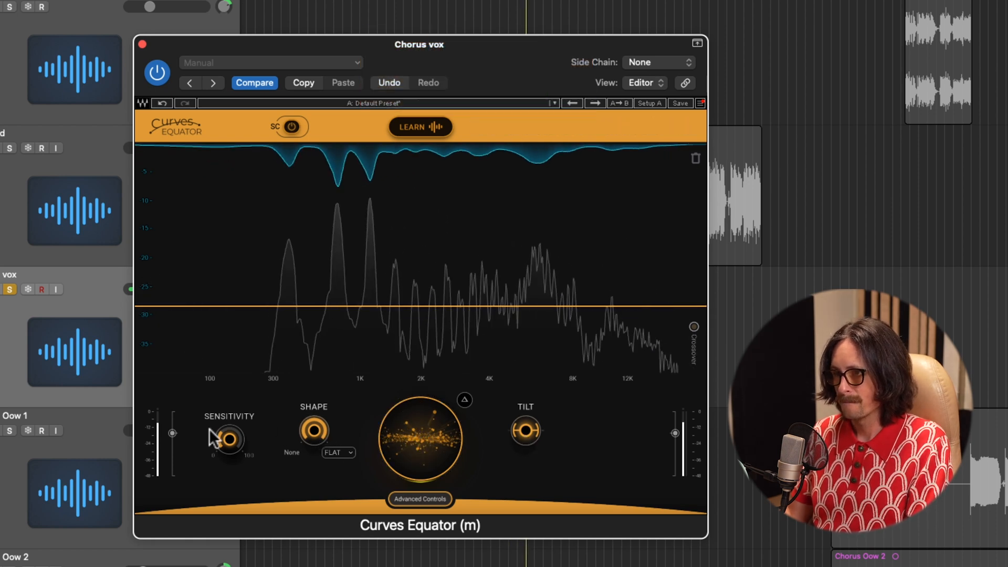
{"action": "mouse_move", "coordinate": [231, 449]}
{"action": "left_mouse_down"}
{"action": "mouse_move", "coordinate": [226, 472]}
{"action": "mouse_move", "coordinate": [243, 376]}
{"action": "mouse_move", "coordinate": [235, 446]}
{"action": "left_mouse_up"}
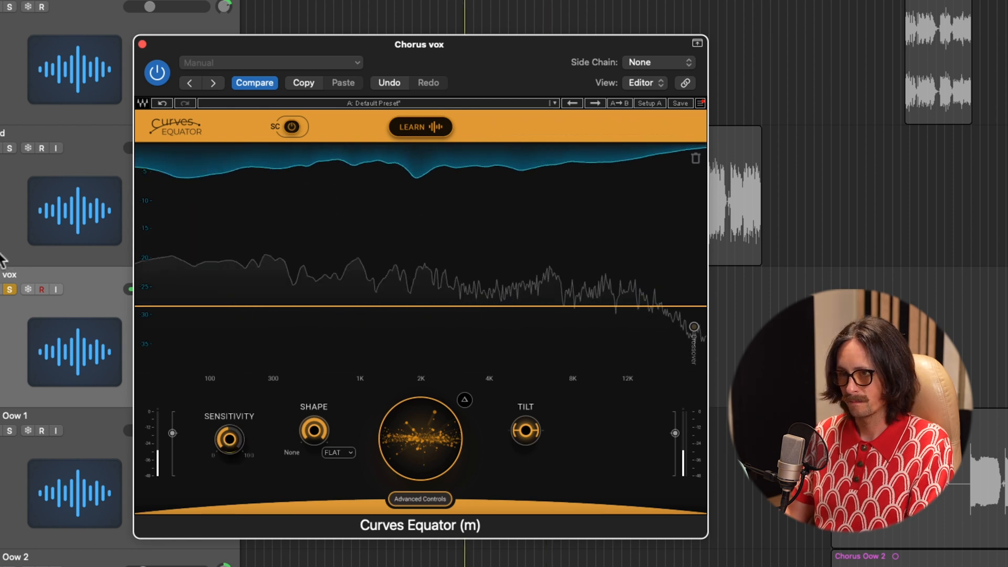
Step: Compare the soloed chorus vocal with Curves Equator bypassed and re-enabled
{"action": "left_click", "coordinate": [157, 76]}
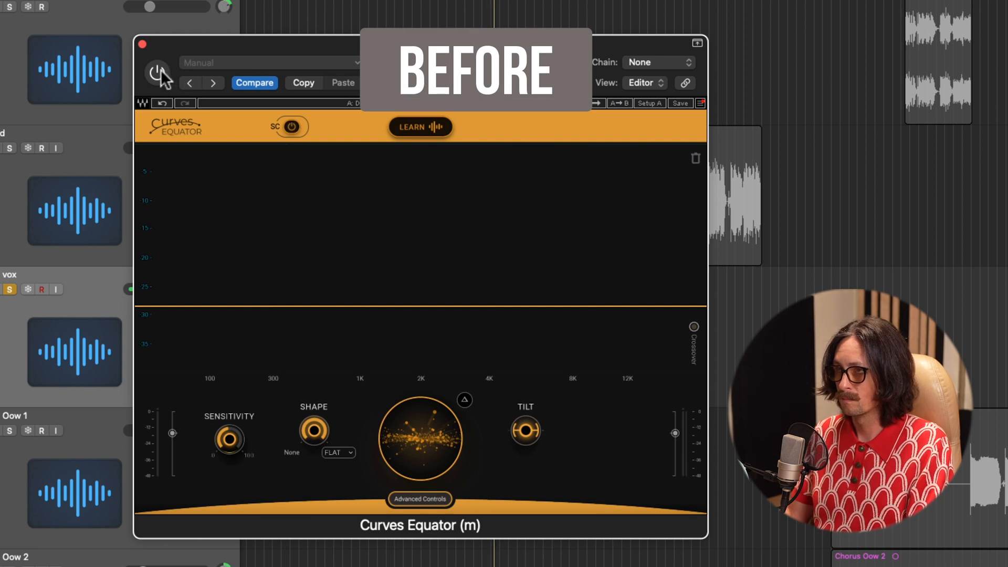
{"action": "left_click", "coordinate": [157, 73]}
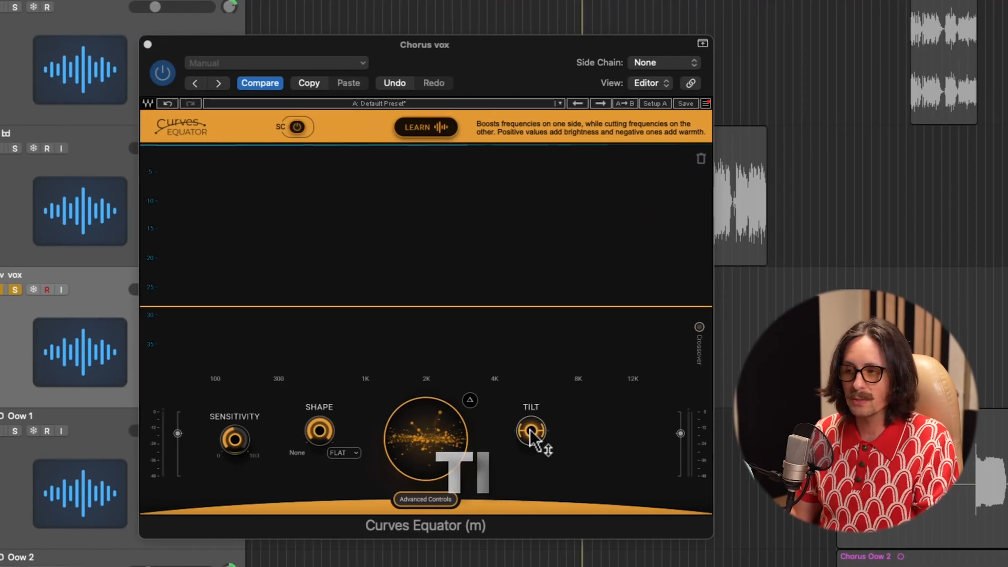
Step: Tilt the flat threshold line upward toward the high frequencies and enable the crossovers
{"action": "left_click_drag", "start_coordinate": [522, 429], "coordinate": [540, 446]}
{"action": "left_click", "coordinate": [693, 327]}
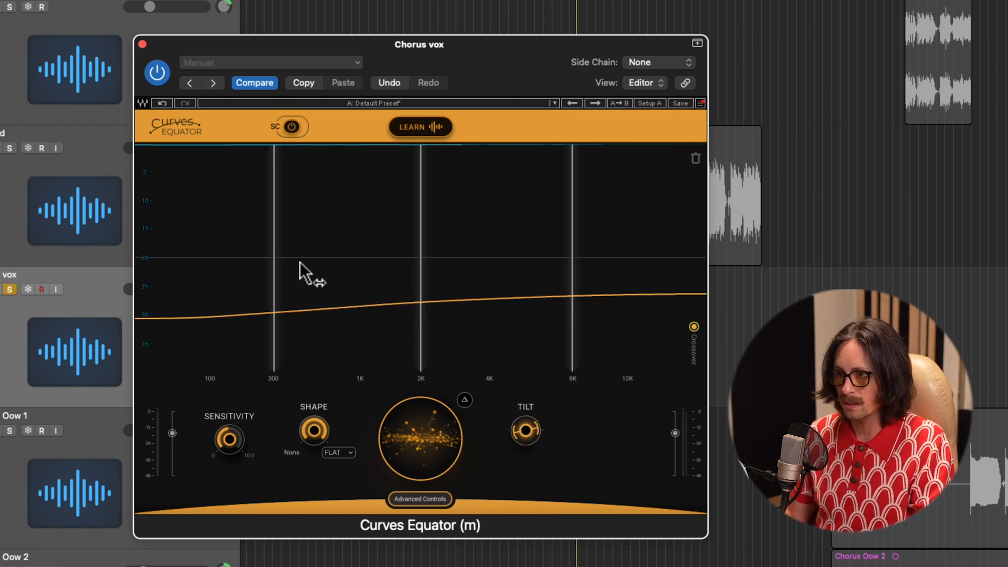
Step: Move crossover 1 below 300 Hz and increase band 1's reduction to more than 151%
{"action": "left_click_drag", "start_coordinate": [200, 263], "coordinate": [204, 363]}
{"action": "left_click_drag", "start_coordinate": [205, 315], "coordinate": [205, 315]}
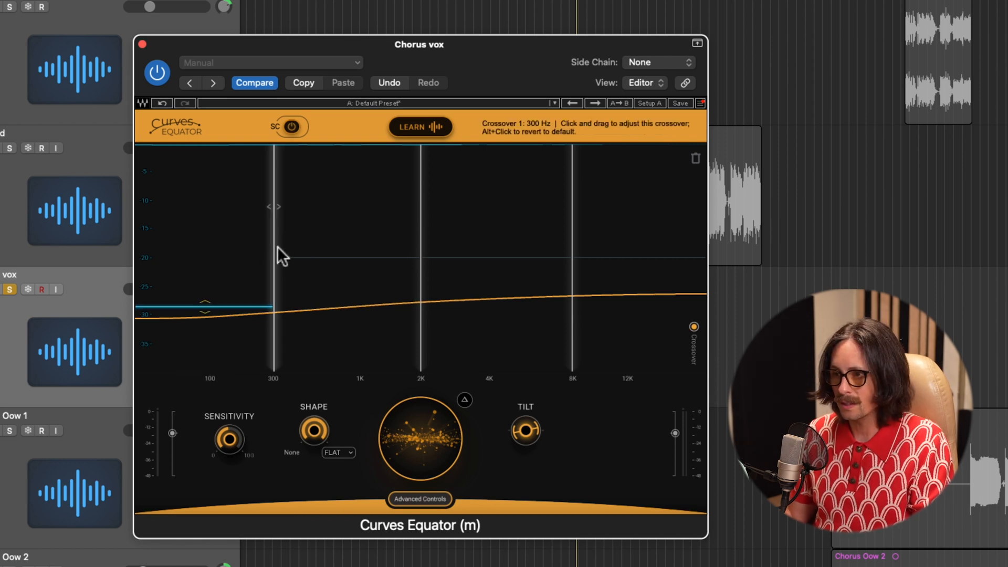
{"action": "left_click_drag", "start_coordinate": [274, 227], "coordinate": [254, 221]}
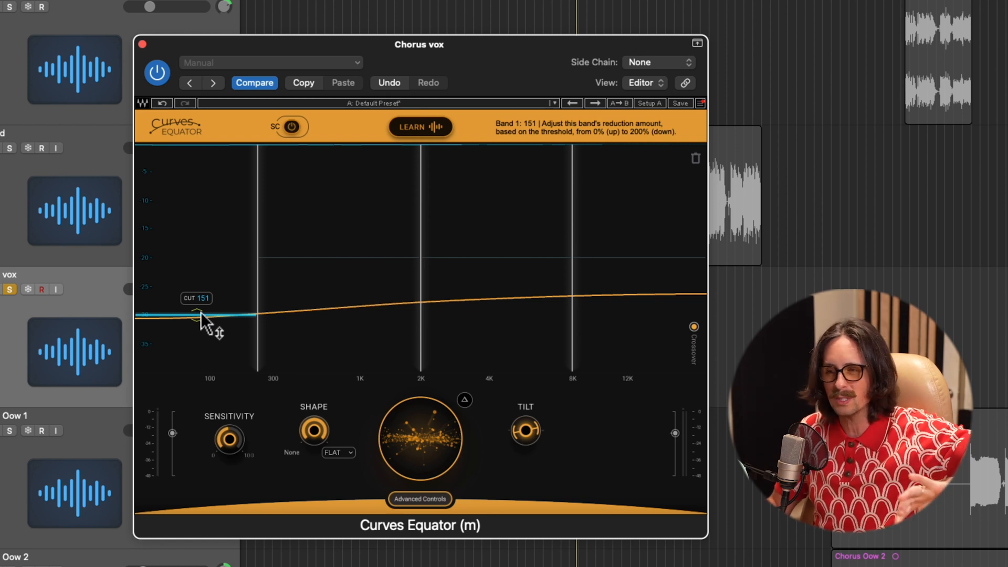
{"action": "left_click_drag", "start_coordinate": [197, 316], "coordinate": [197, 339]}
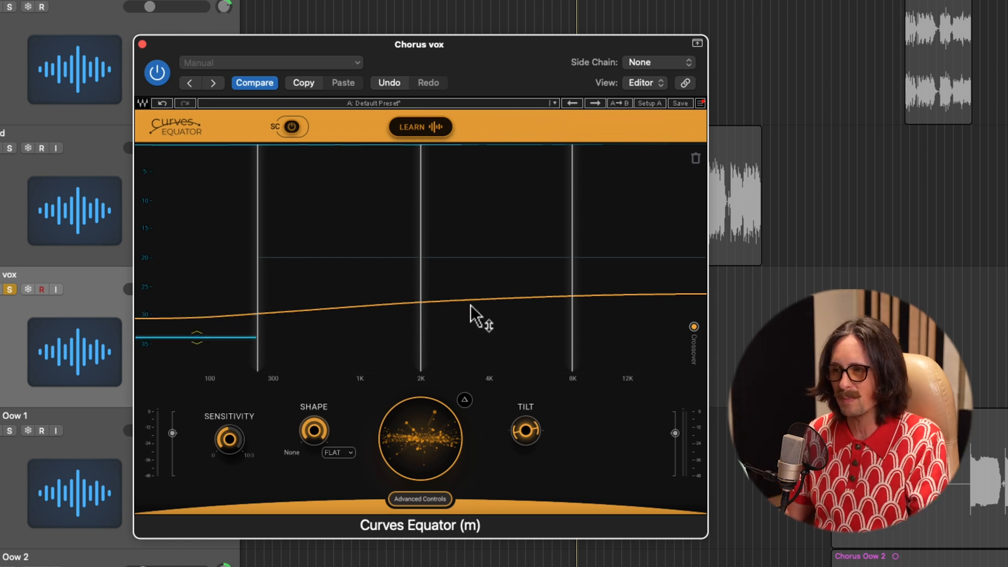
Step: Play the soloed Chorus vox track and lower the Curves Equator threshold to about -18.4
{"action": "left_click", "coordinate": [777, 386]}
{"action": "key", "text": "space"}
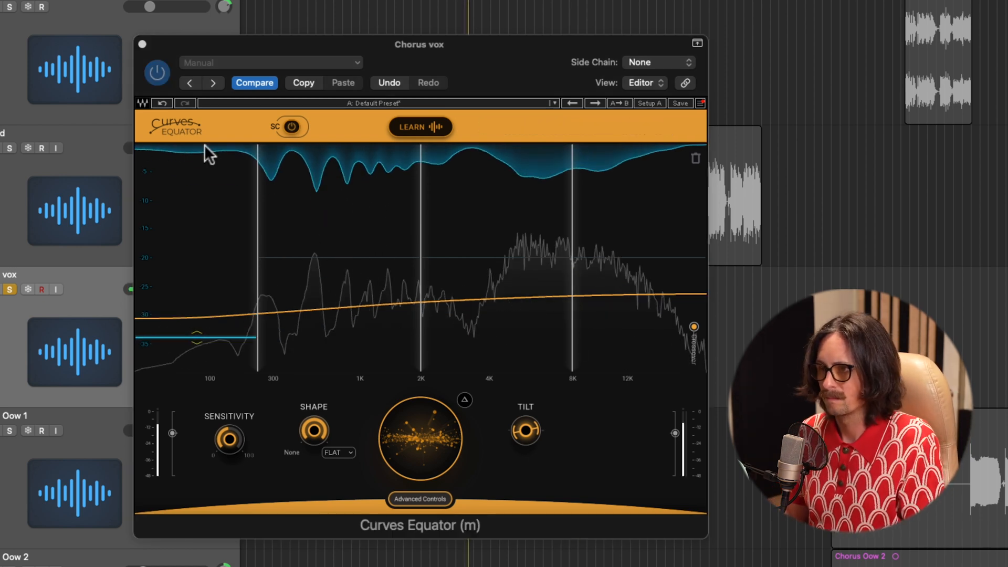
{"action": "mouse_move", "coordinate": [411, 449]}
{"action": "left_mouse_down"}
{"action": "mouse_move", "coordinate": [417, 424]}
{"action": "mouse_move", "coordinate": [418, 467]}
{"action": "left_mouse_up"}
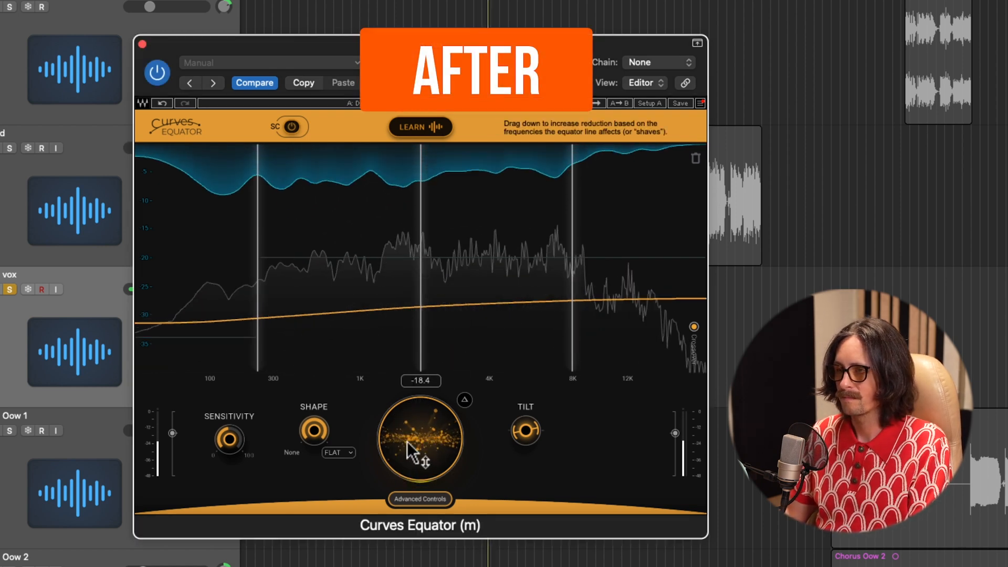
Step: Compare the chorus vocal with Curves Equator bypassed and enabled, first soloed and again within the full mix
{"action": "left_click", "coordinate": [157, 73]}
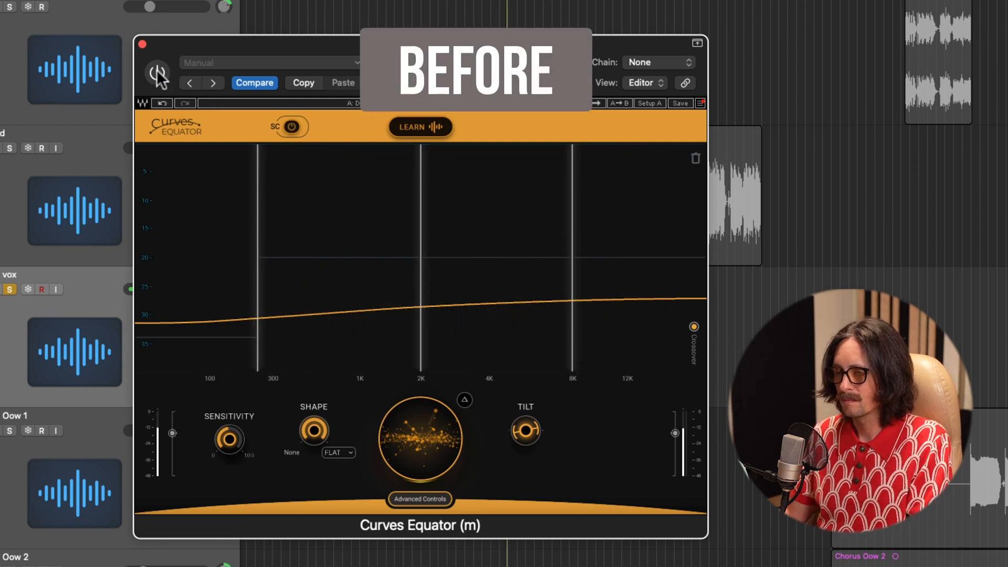
{"action": "left_click", "coordinate": [157, 74]}
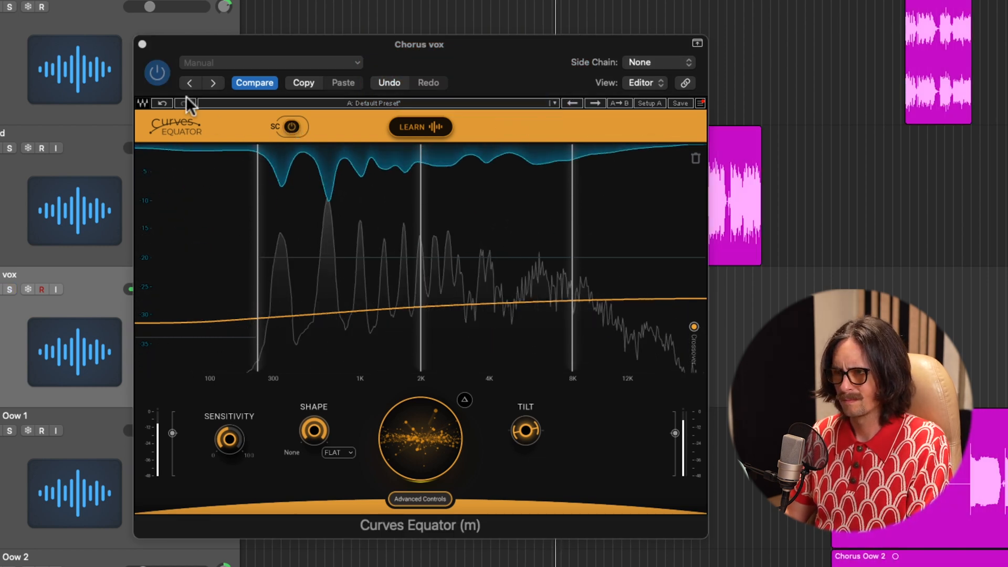
{"action": "left_click", "coordinate": [157, 72]}
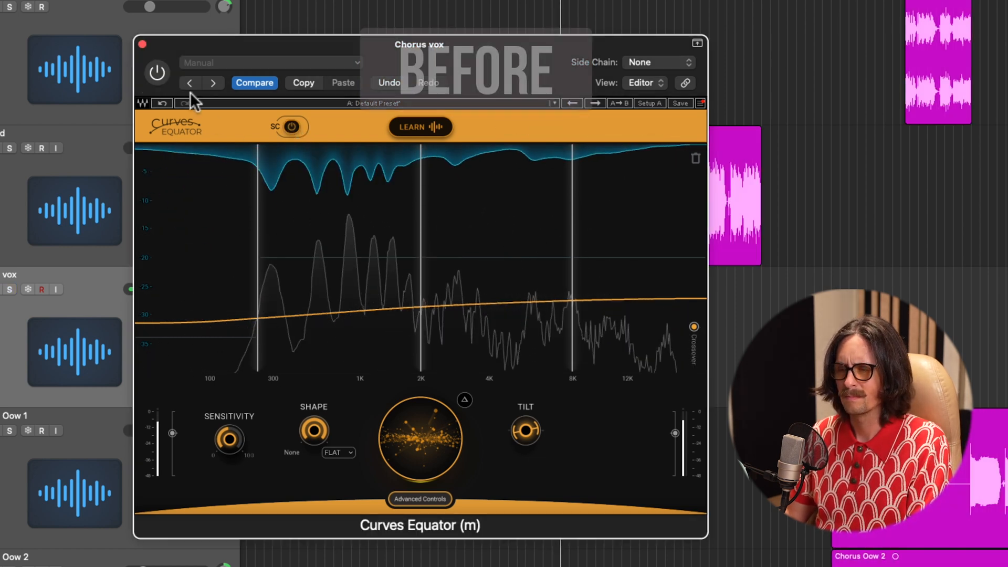
{"action": "left_click", "coordinate": [156, 74]}
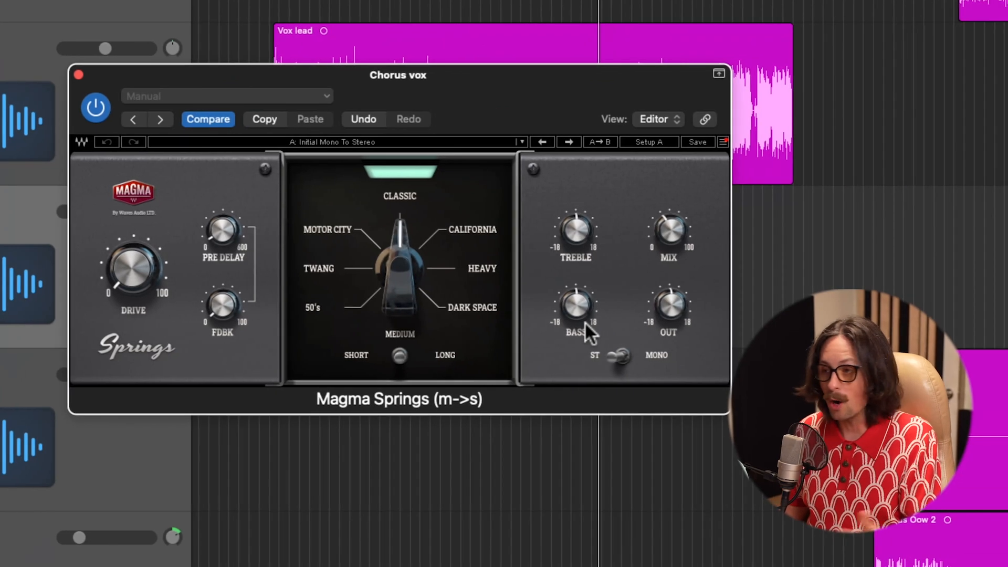
Step: Raise the mix and slightly increase the pre-delay of Magma Springs on Chorus vox, and change its reverb length from Medium
{"action": "left_click_drag", "start_coordinate": [663, 231], "coordinate": [669, 200]}
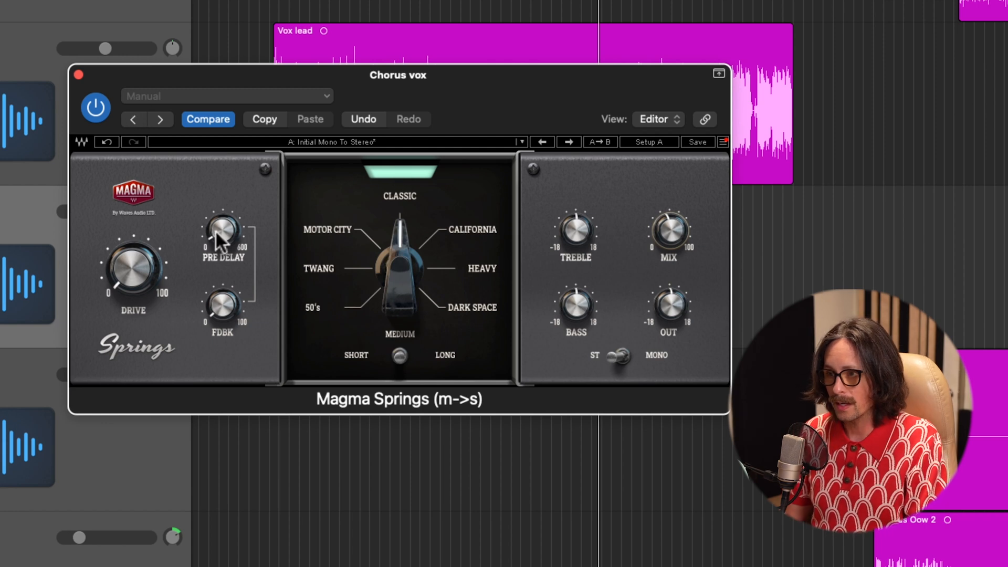
{"action": "left_click_drag", "start_coordinate": [227, 236], "coordinate": [226, 232]}
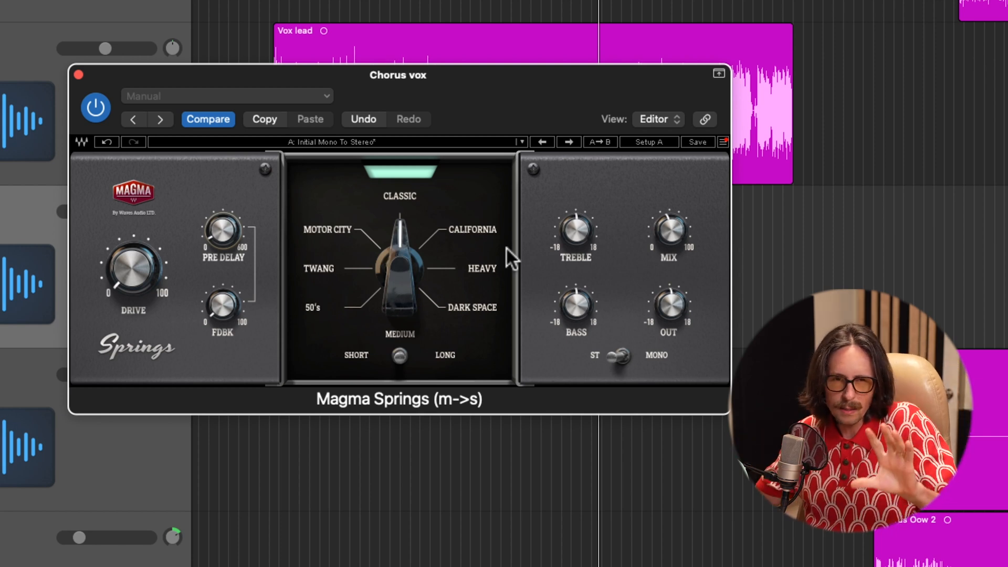
{"action": "left_click", "coordinate": [399, 362]}
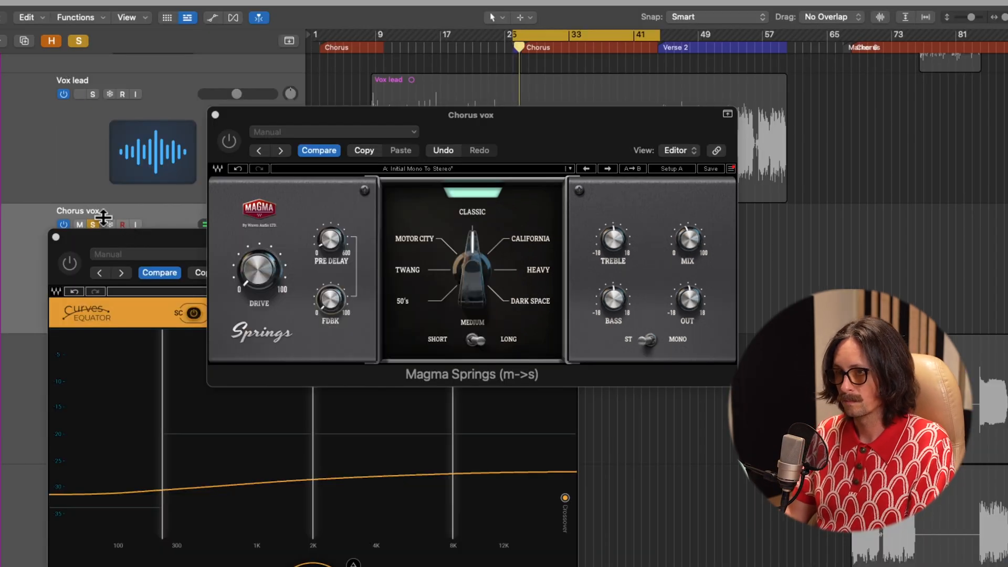
Step: Compare the chorus vocal soloed and in the full mix, with Curves Equator and Magma Springs bypassed and then enabled
{"action": "left_click", "coordinate": [92, 225]}
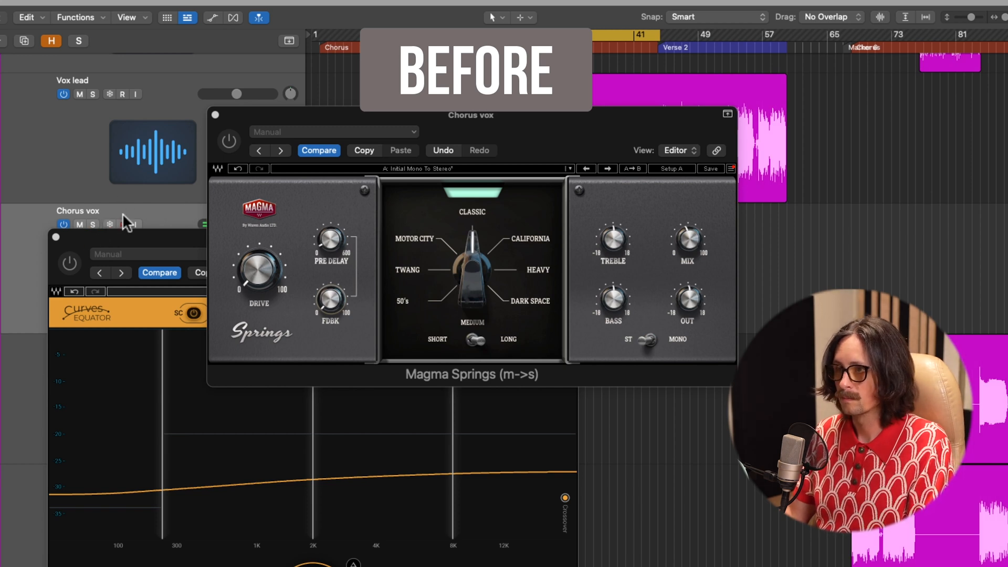
{"action": "left_click", "coordinate": [92, 223]}
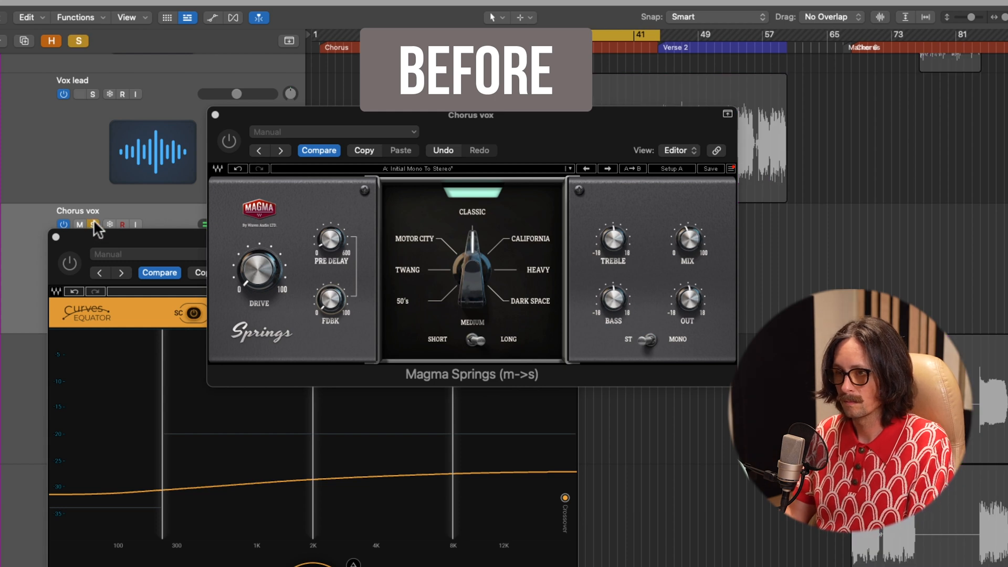
{"action": "left_click", "coordinate": [93, 223]}
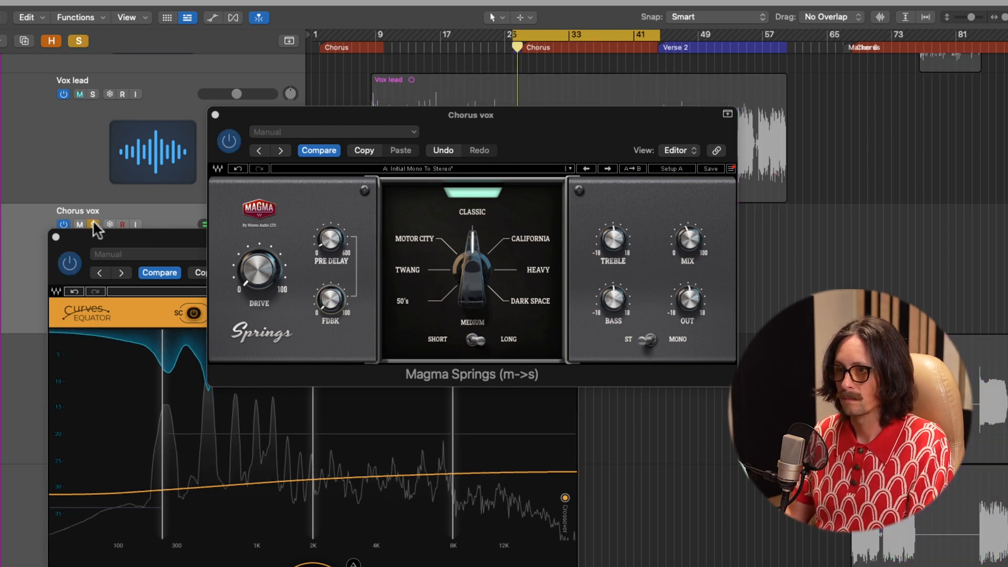
{"action": "left_click", "coordinate": [93, 223]}
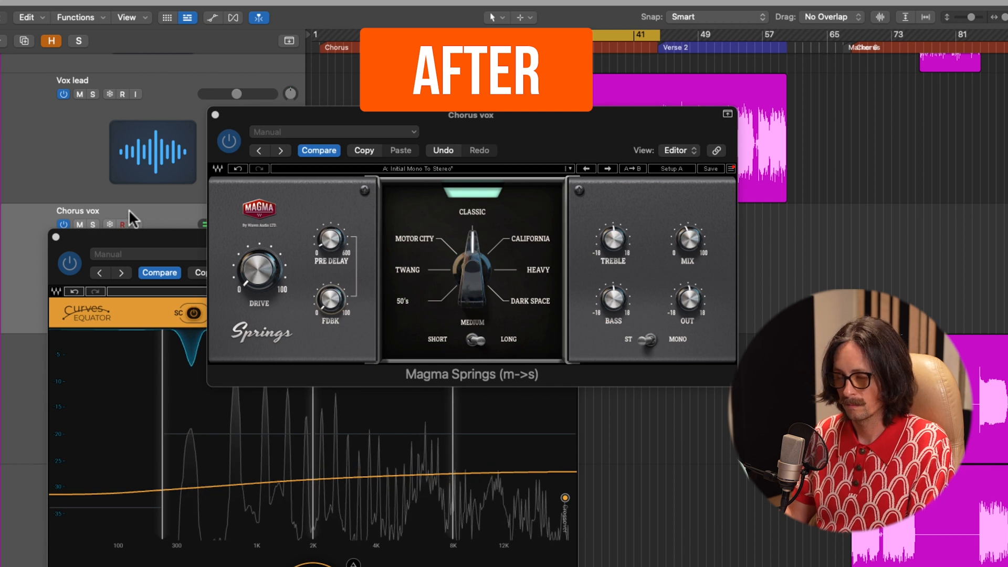
{"action": "left_click", "coordinate": [94, 223]}
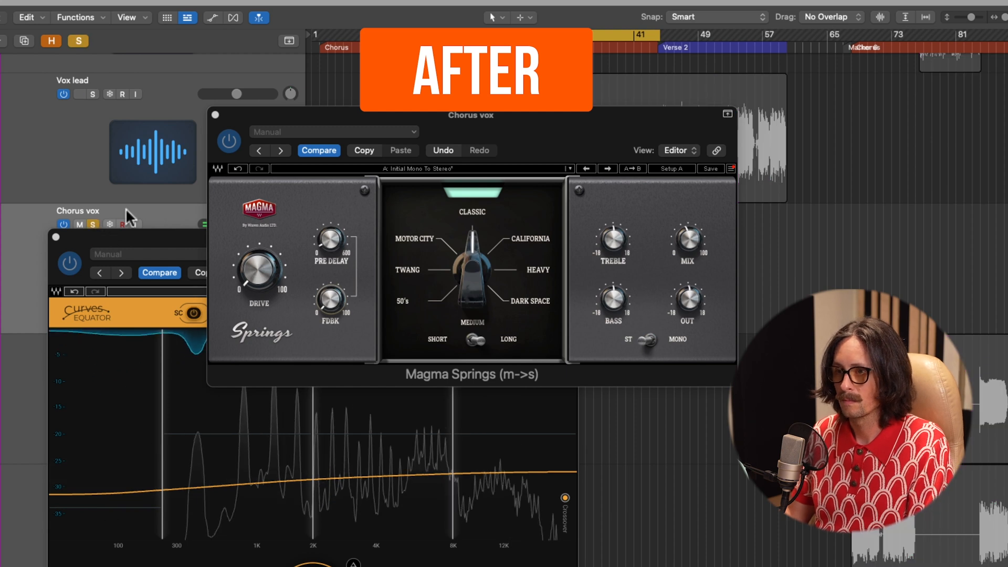
{"action": "left_click", "coordinate": [94, 224]}
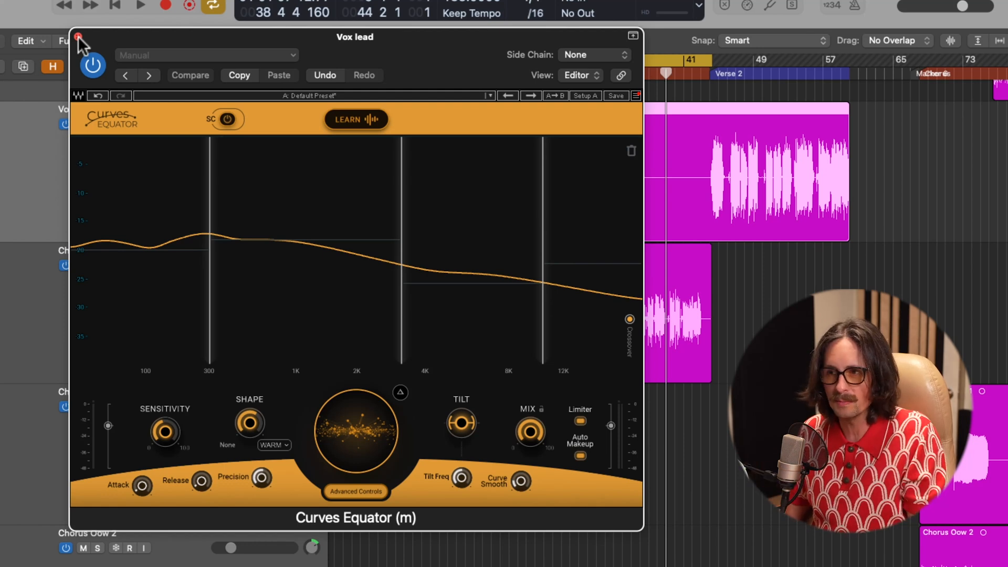
Step: Close the Vox lead's Curves Equator and show the advanced controls of the Chorus vox instance
{"action": "left_click", "coordinate": [78, 37]}
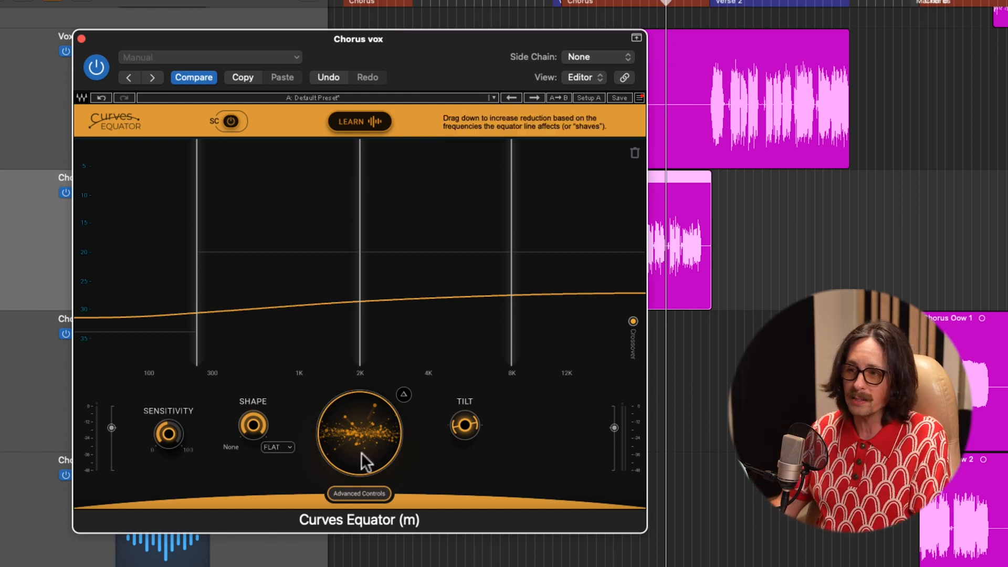
{"action": "left_click", "coordinate": [359, 491]}
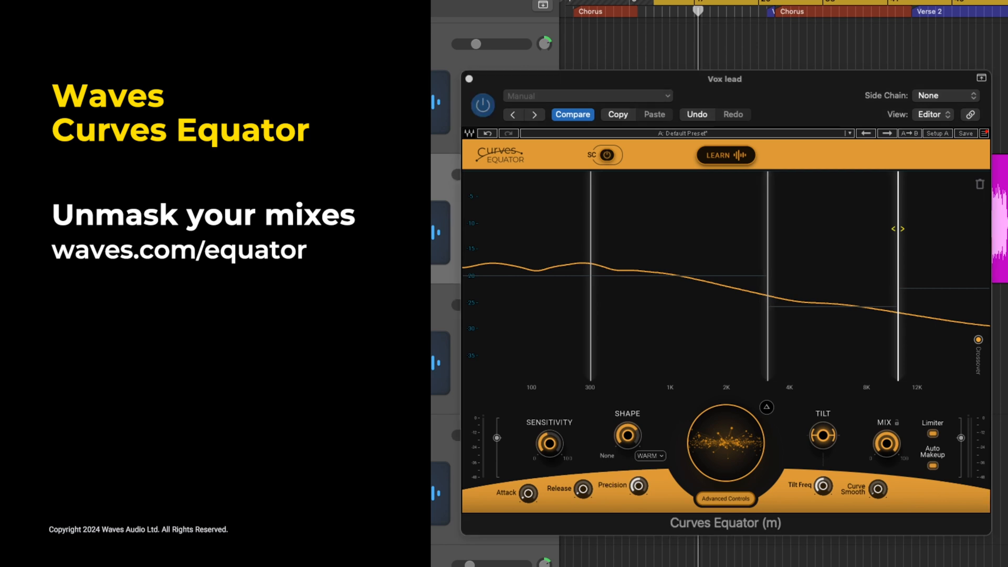
Step: Set the Chorus vox tilt to about 4.4 and enable the crossovers with band 1's reduction increased to at least 143%
{"action": "left_click", "coordinate": [837, 447]}
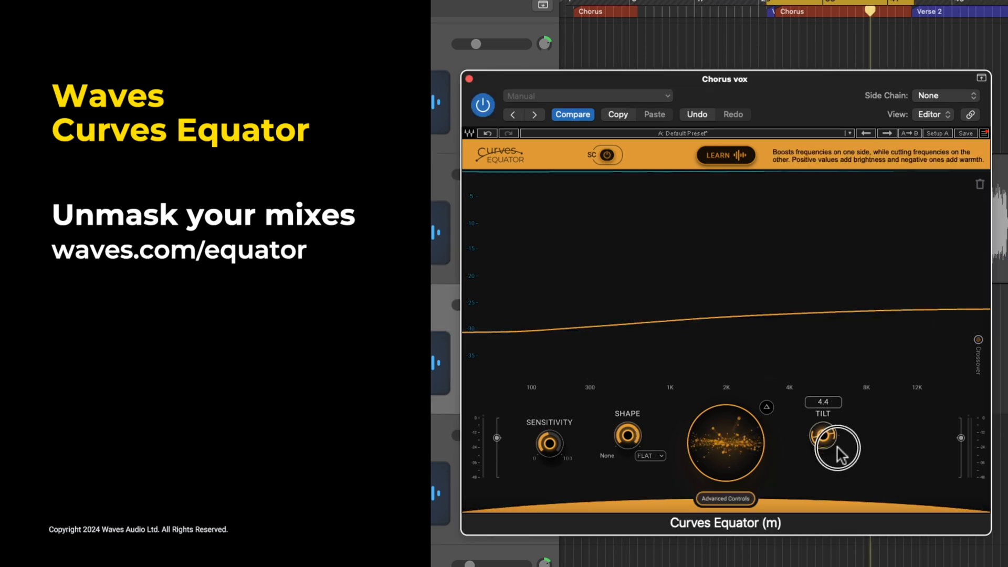
{"action": "left_click", "coordinate": [977, 340]}
{"action": "left_click_drag", "start_coordinate": [514, 317], "coordinate": [522, 362]}
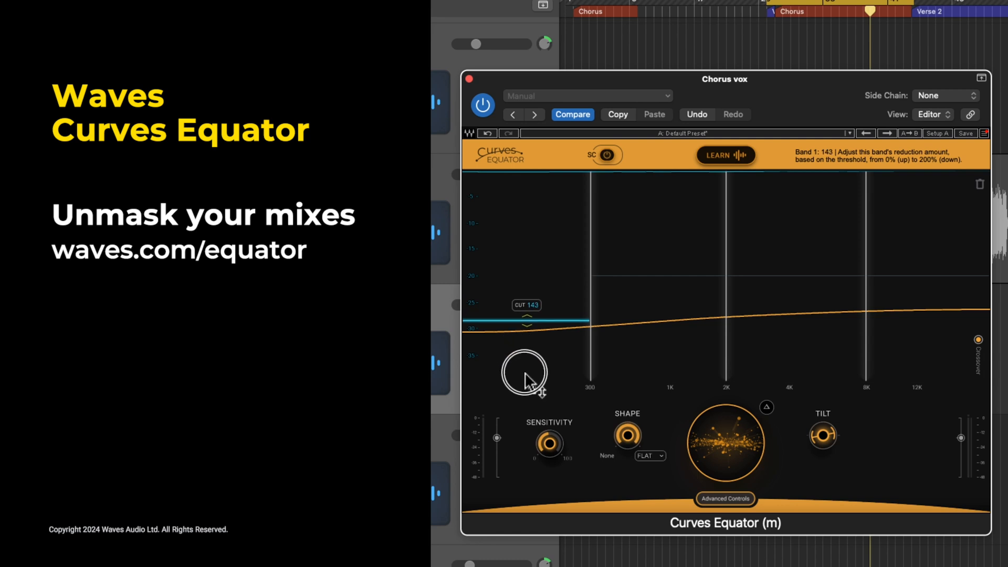